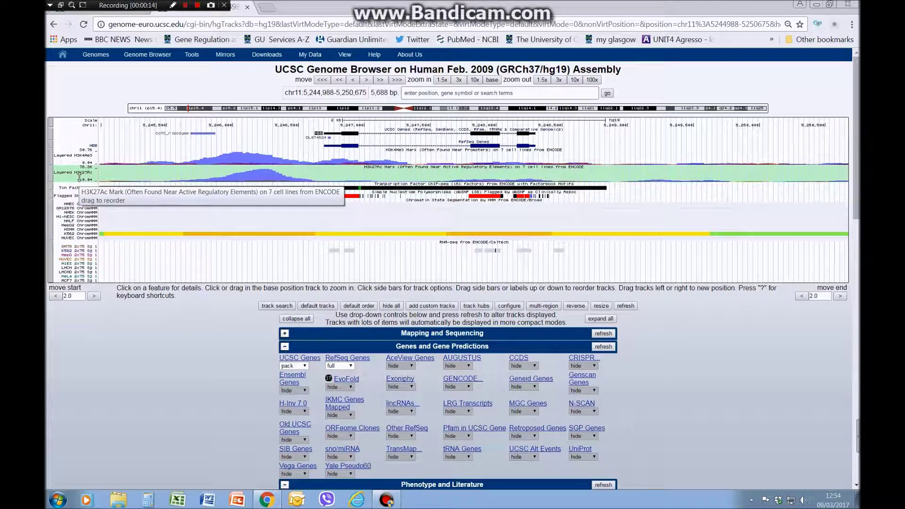
Drag the H3K4Me3 track lower in the track stack.
mouse_move(70, 159)
mouse_down()
mouse_move(68, 258)
mouse_move(80, 154)
mouse_move(82, 167)
mouse_up()
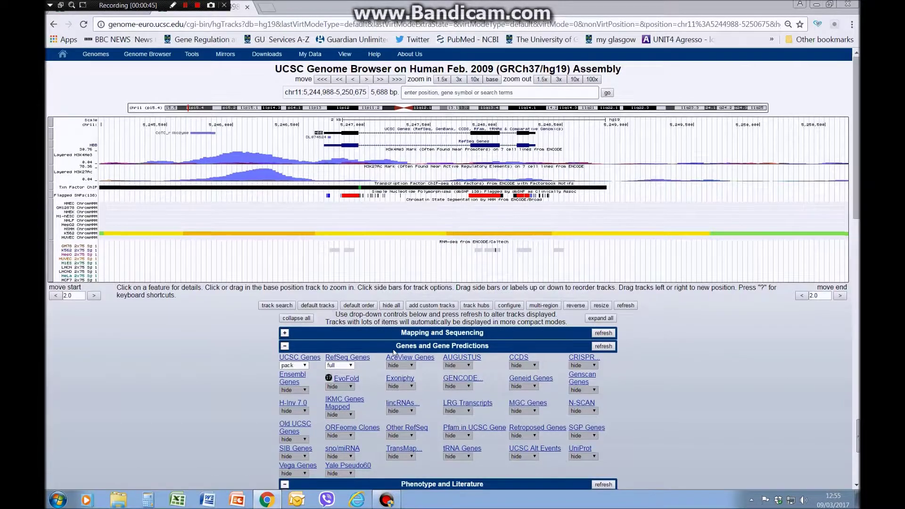
scroll(393, 353, down, 5)
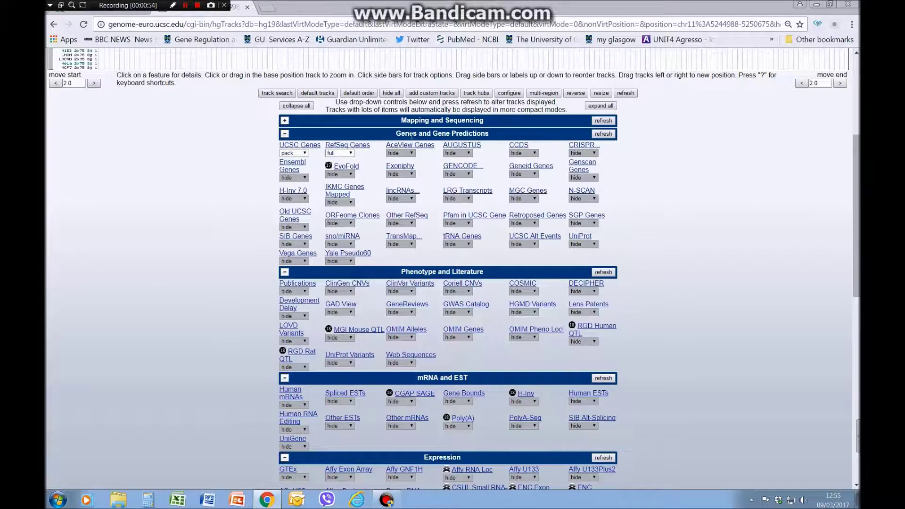
scroll(440, 398, down, 3)
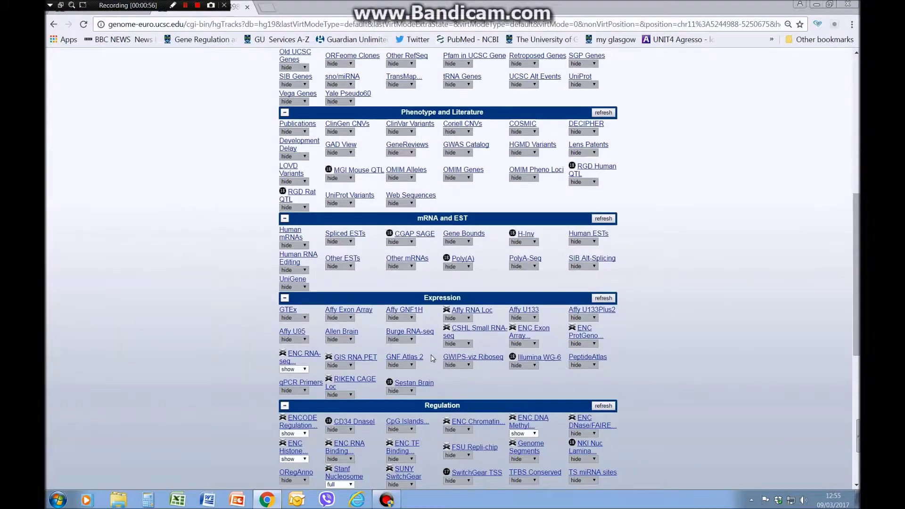
scroll(434, 380, down, 5)
scroll(421, 286, up, 15)
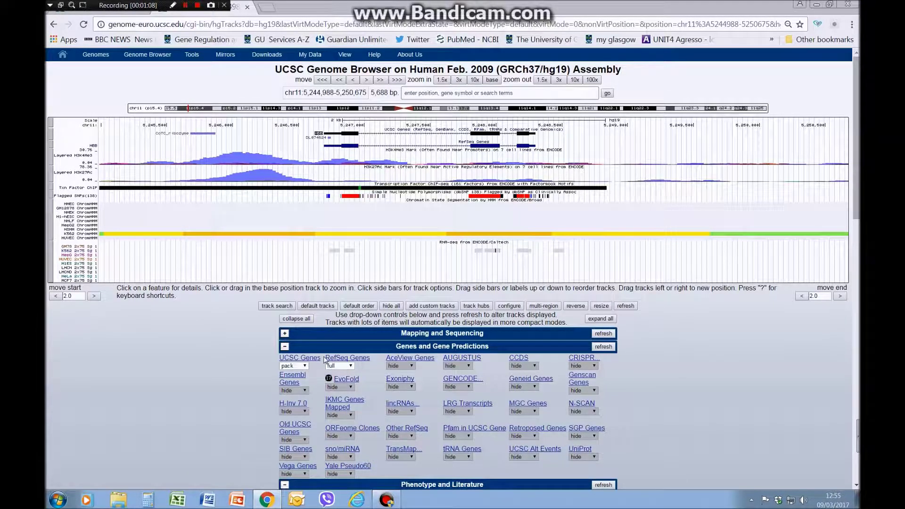
Set UCSC Genes and RefSeq Genes to hide and refresh the image.
click(306, 366)
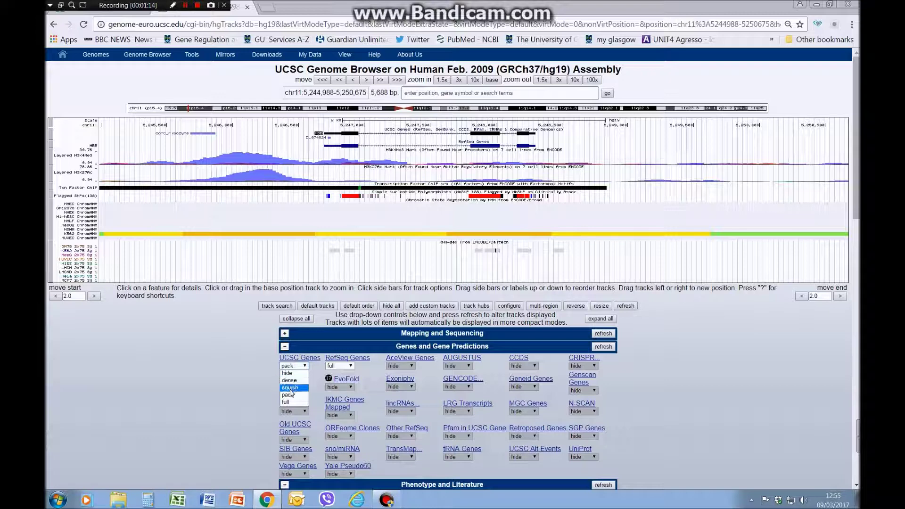
click(289, 374)
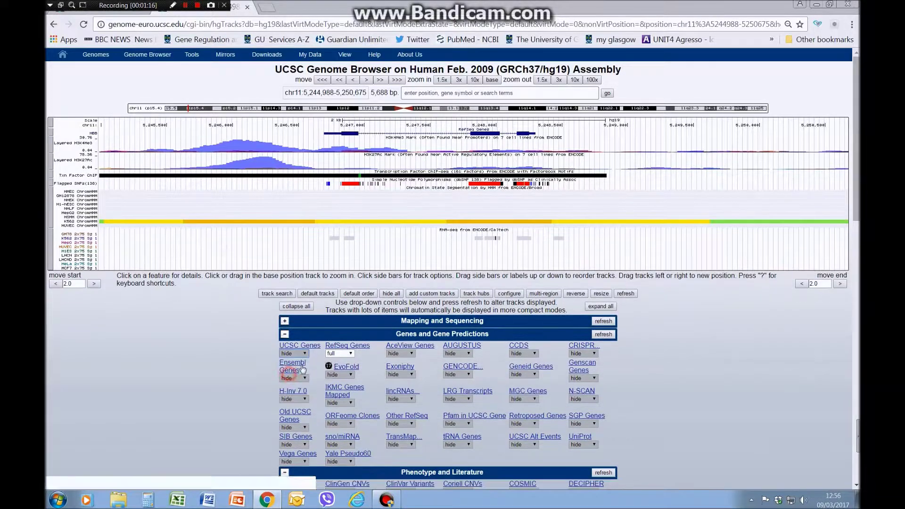
click(338, 345)
click(334, 355)
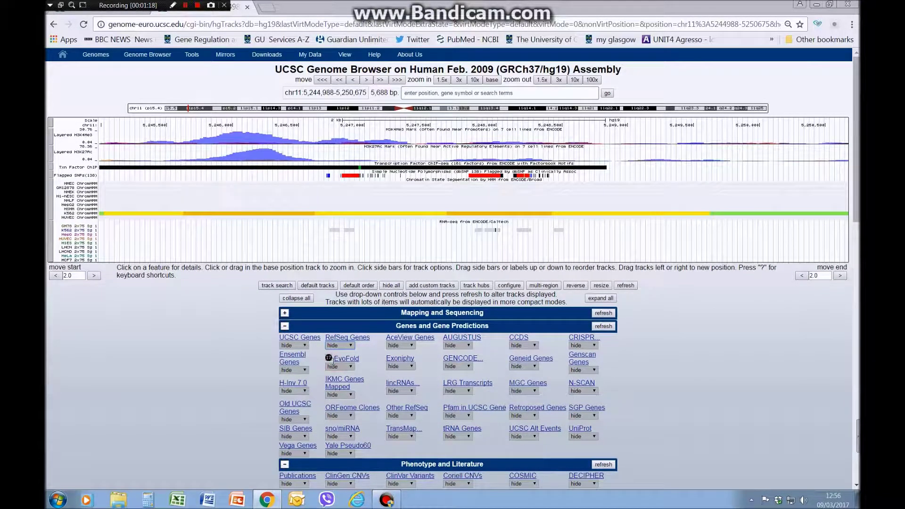
click(602, 326)
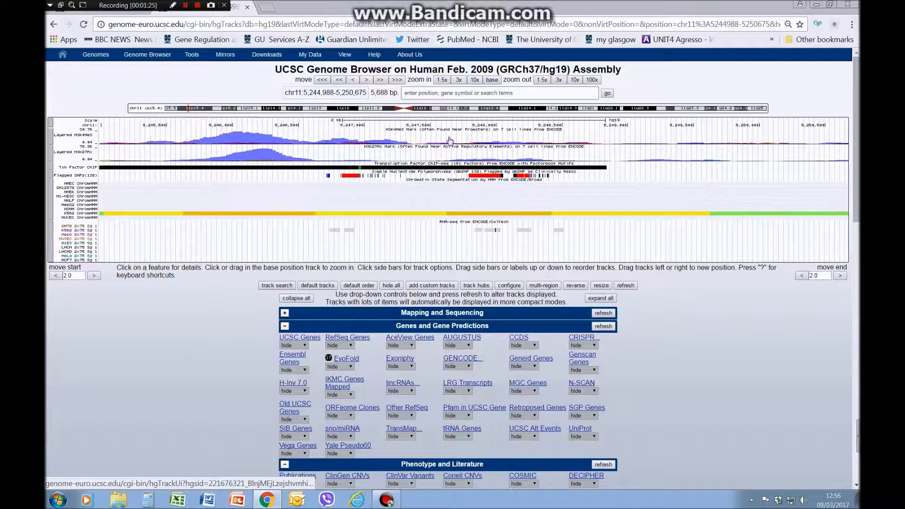
Switch UCSC Genes and RefSeq Genes to full and redraw the image.
click(304, 345)
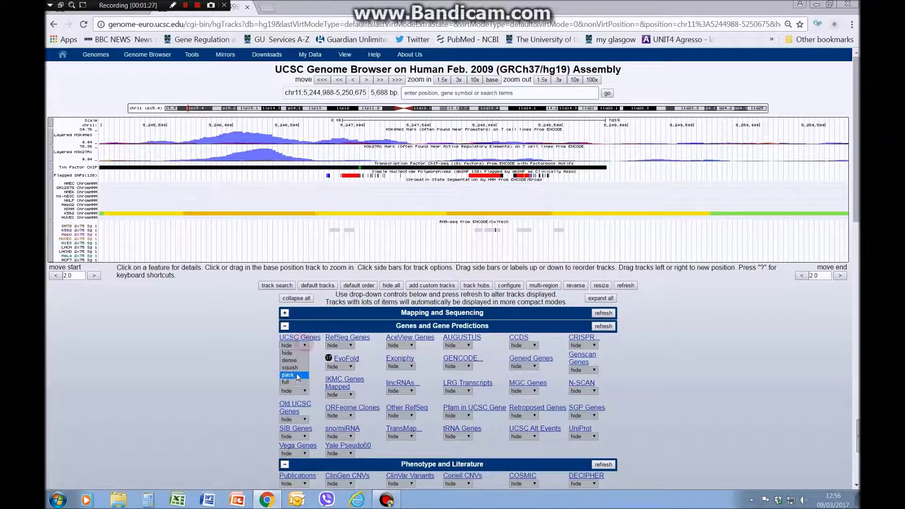
click(288, 382)
click(339, 345)
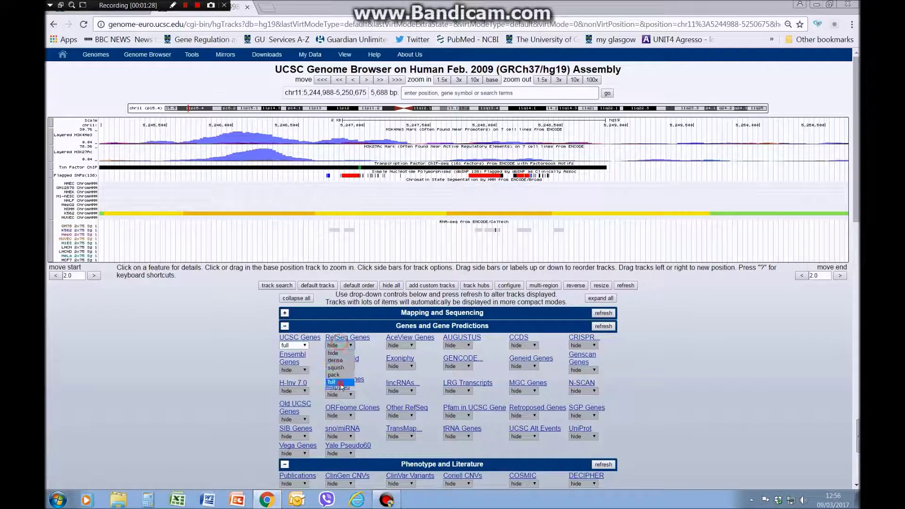
click(336, 381)
click(601, 328)
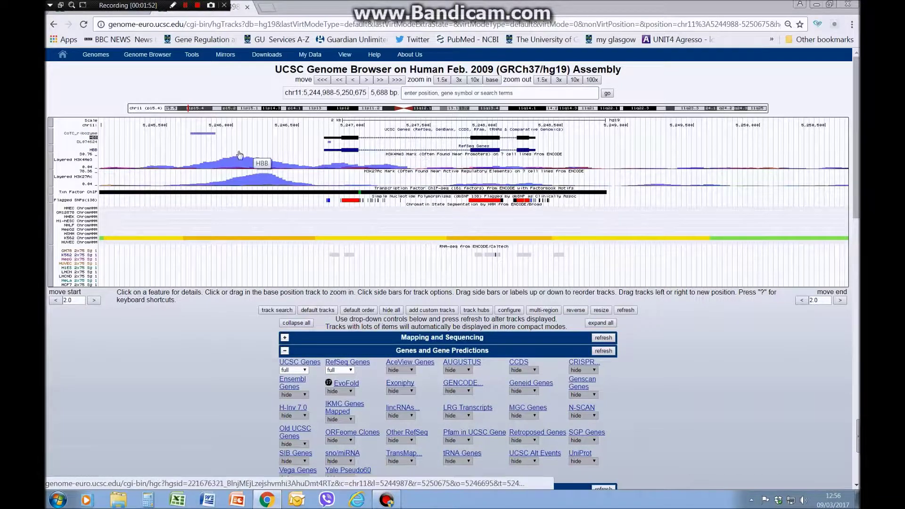
Hide the H3K4Me3 and Txn Factor ChIP tracks from their label menus.
right_click(69, 159)
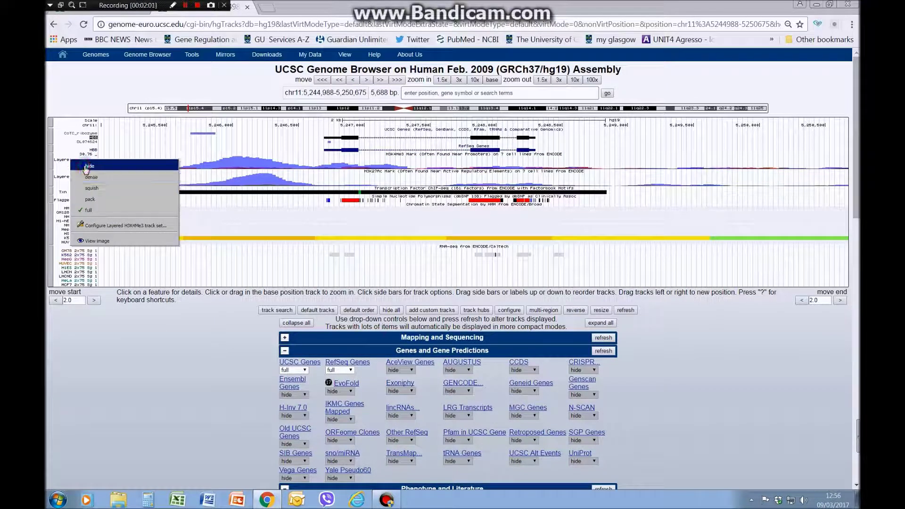
click(87, 168)
right_click(78, 183)
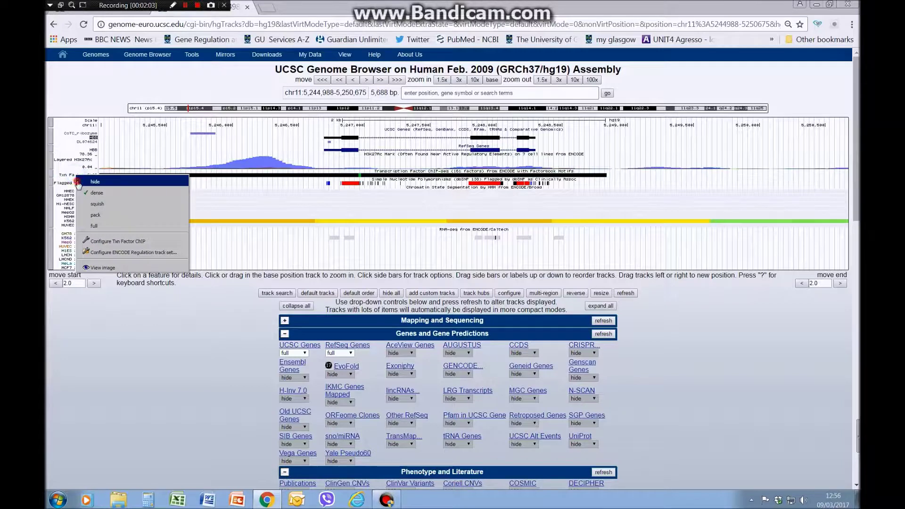
click(79, 183)
Hide the HMEC and HepG2 chromatin-state rows and the first and K562 RNA-seq rows.
right_click(76, 183)
click(80, 188)
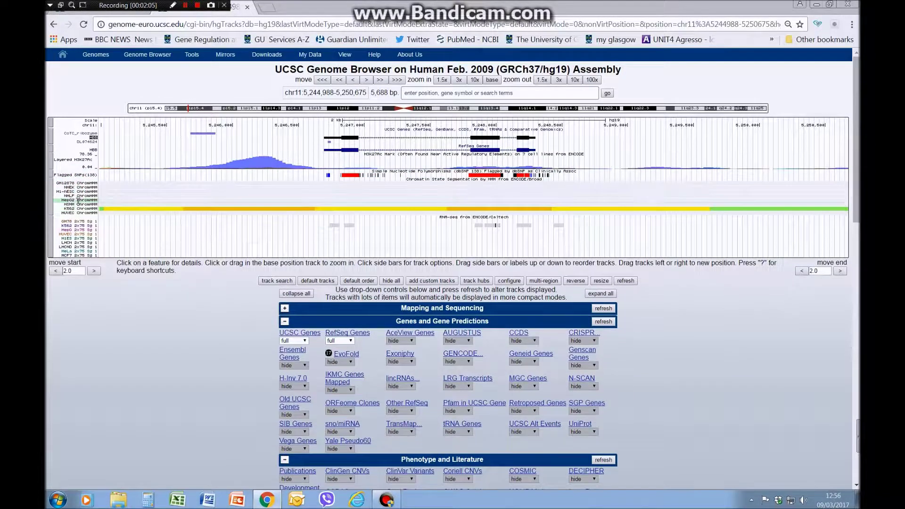
right_click(79, 201)
click(82, 207)
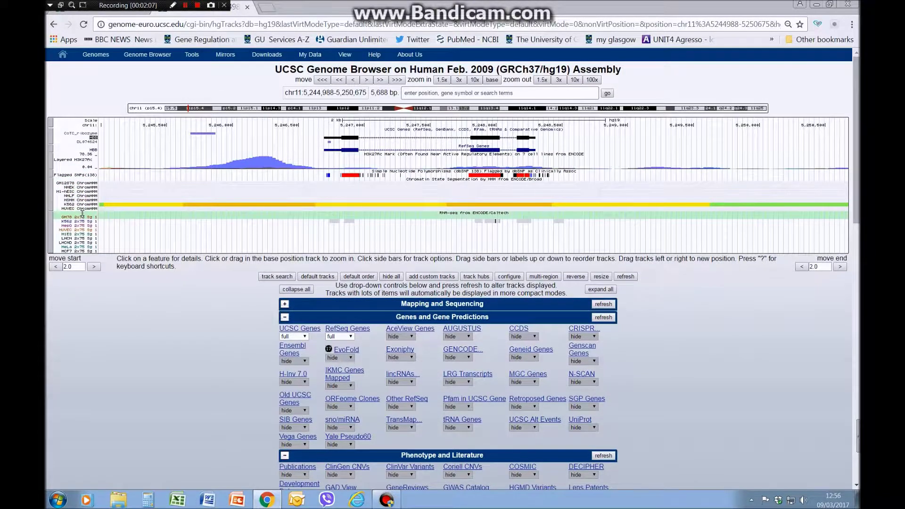
right_click(83, 214)
click(84, 218)
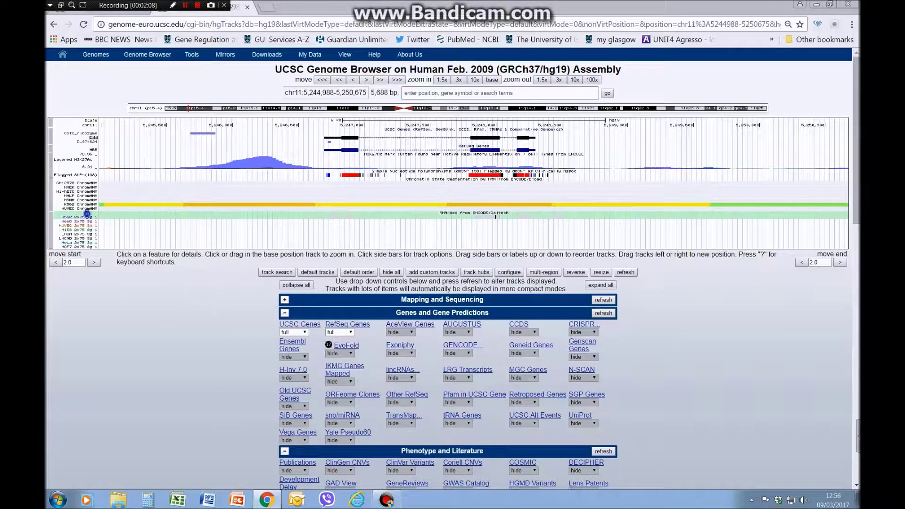
right_click(87, 214)
click(89, 218)
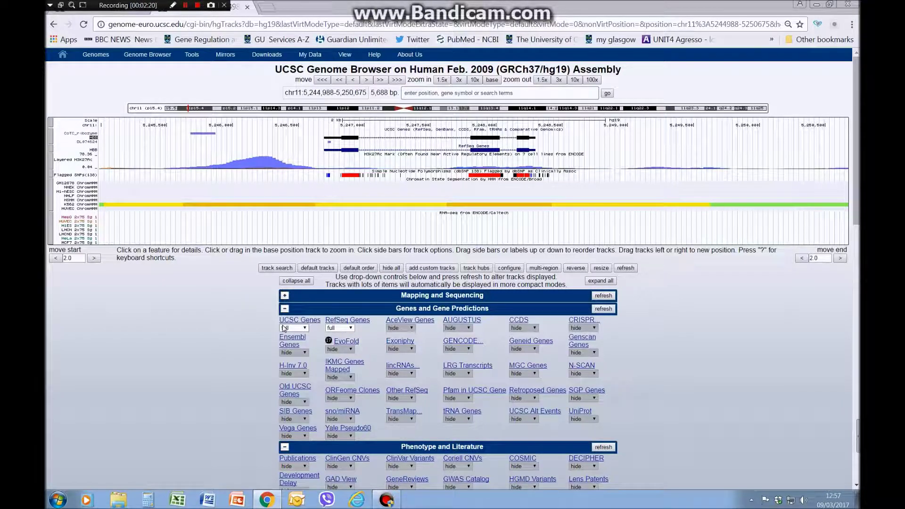
Set the Variation section's Flagged SNPs(138) dropdown to full and refresh the image.
scroll(265, 395, down, 15)
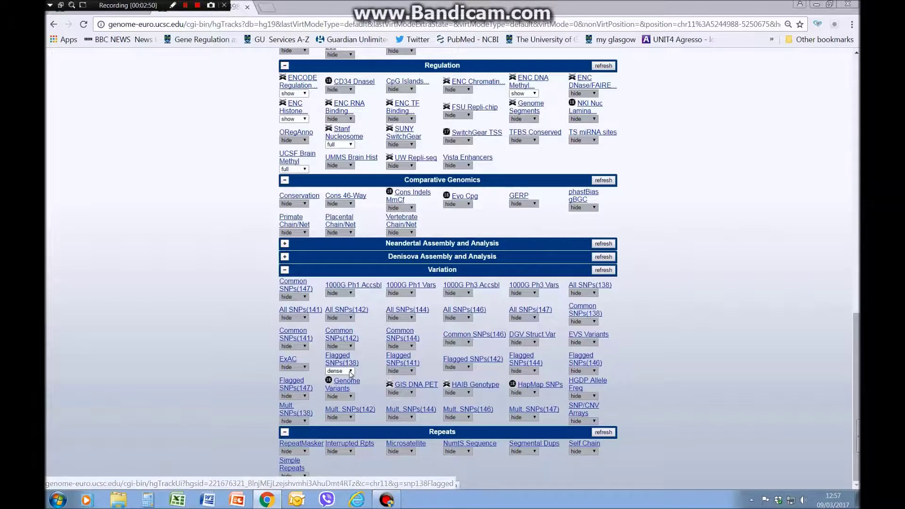
click(339, 371)
click(343, 409)
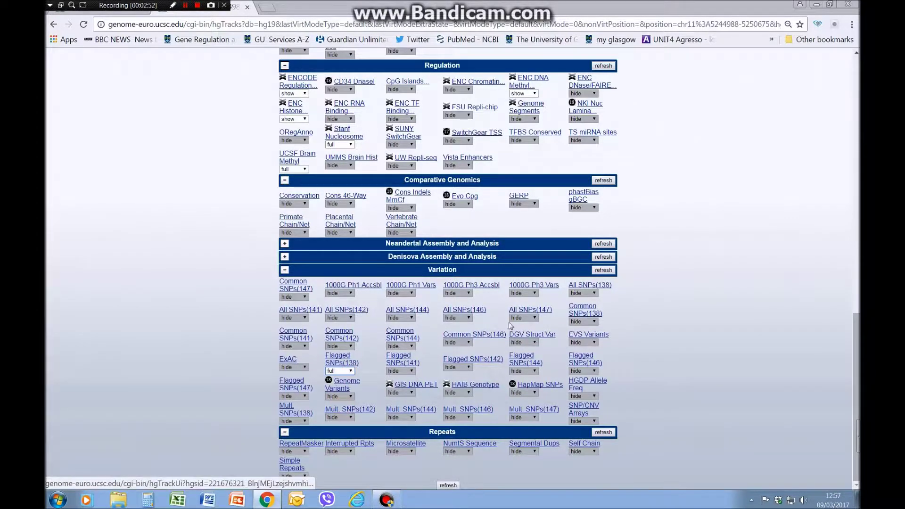
click(602, 272)
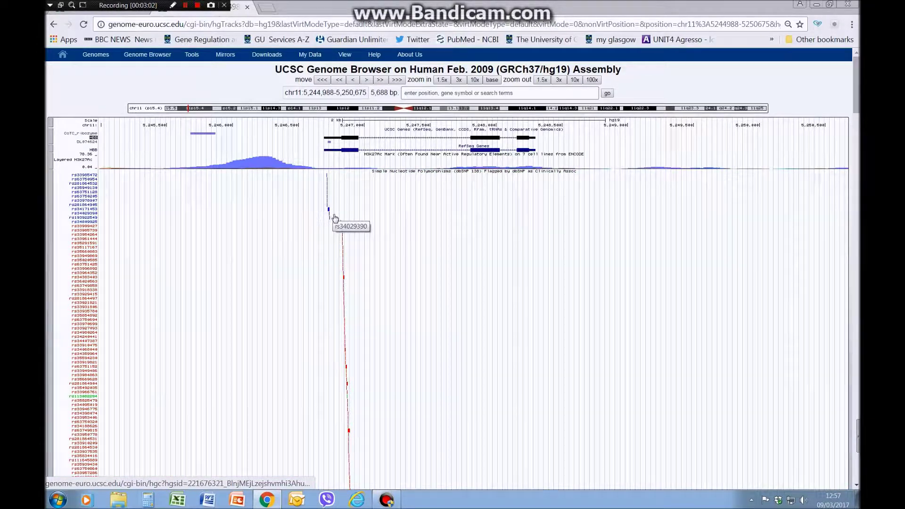
Switch the Flagged SNPs(138) track to dense via its label's right-click menu.
scroll(347, 317, down, 3)
scroll(348, 322, down, 2)
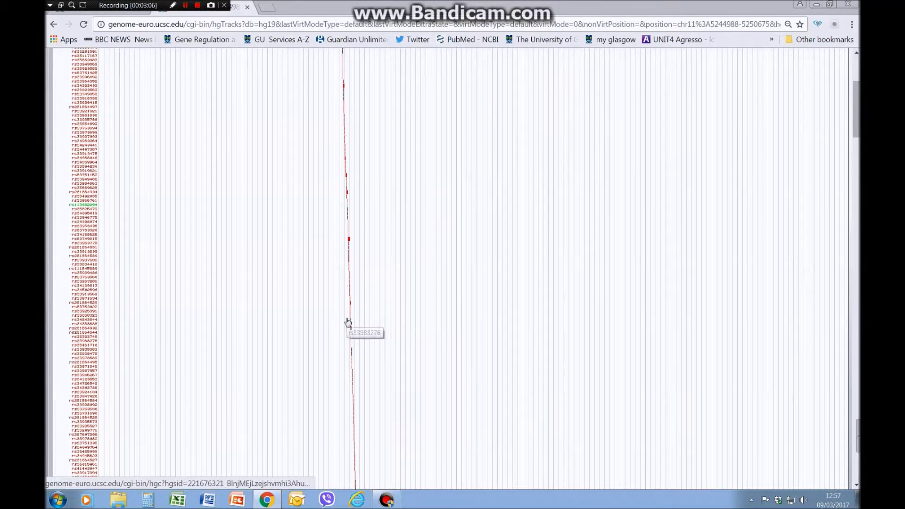
scroll(348, 324, up, 4)
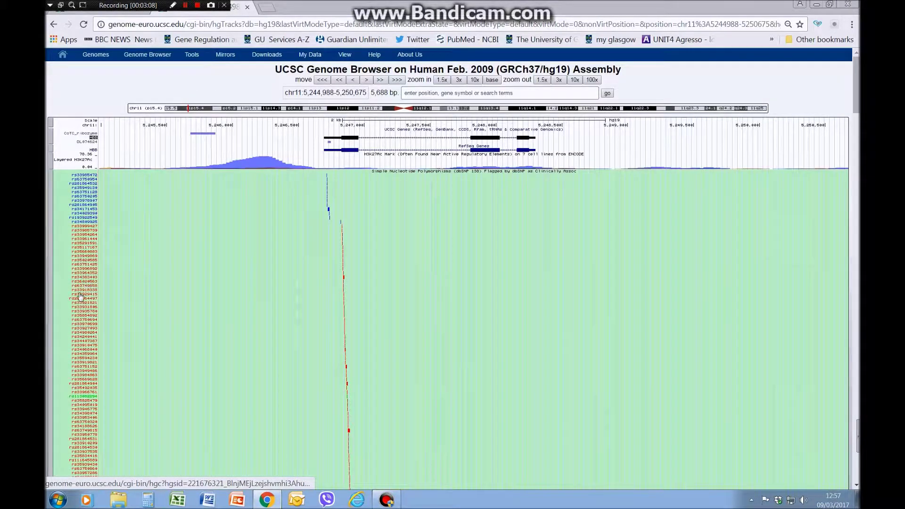
right_click(74, 246)
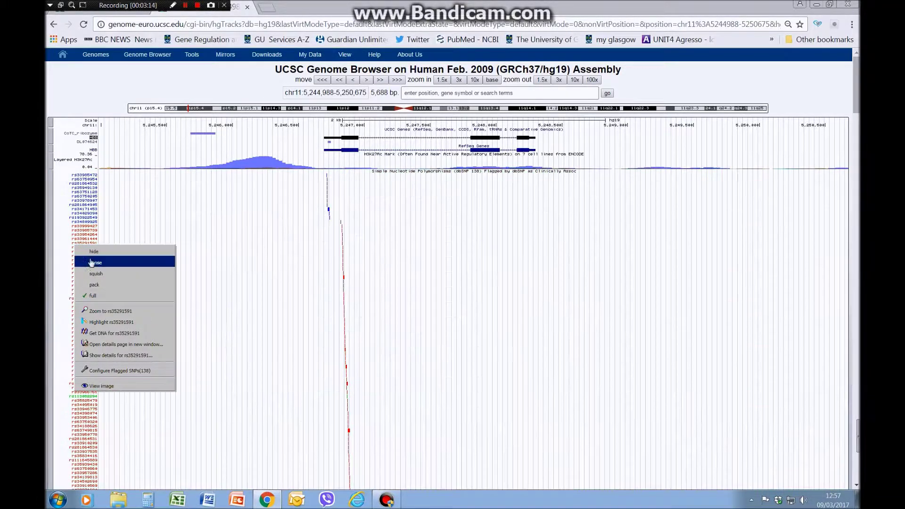
click(92, 267)
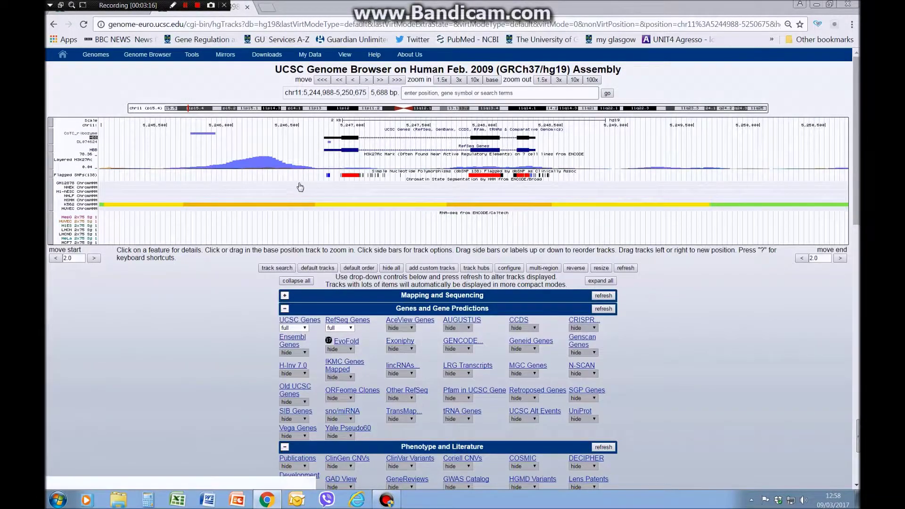